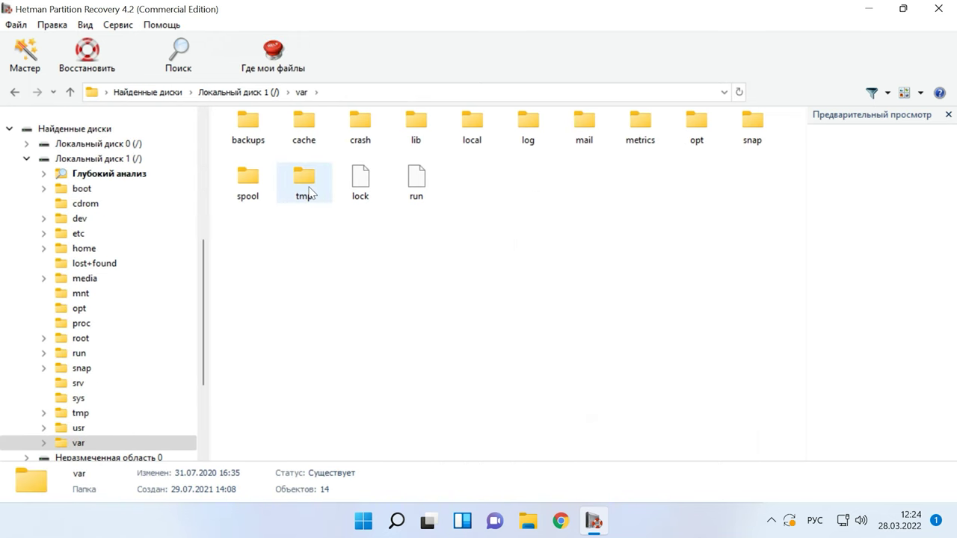
Open the libvirt images folder inside var/lib on Локальный диск 1.
{"action": "double_click", "coordinate": [417, 126]}
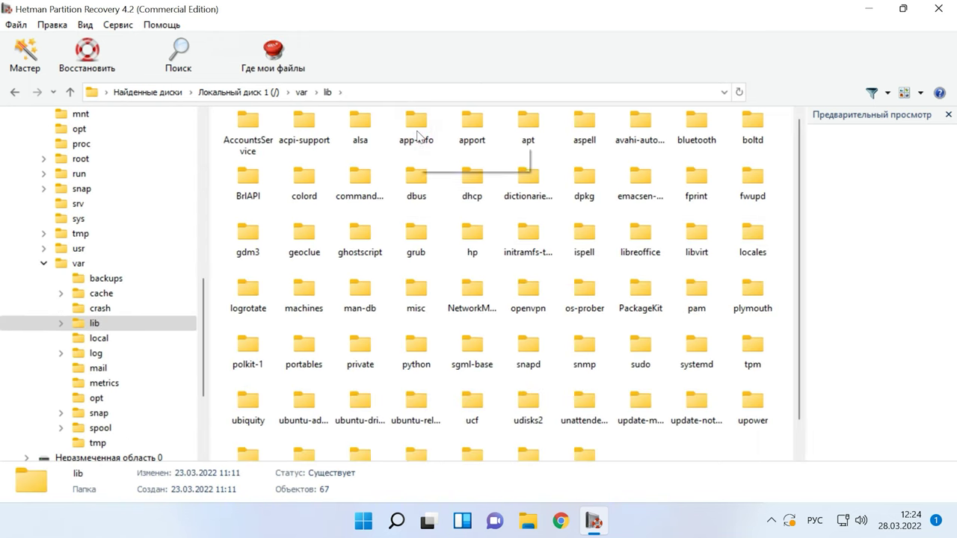
{"action": "double_click", "coordinate": [696, 240]}
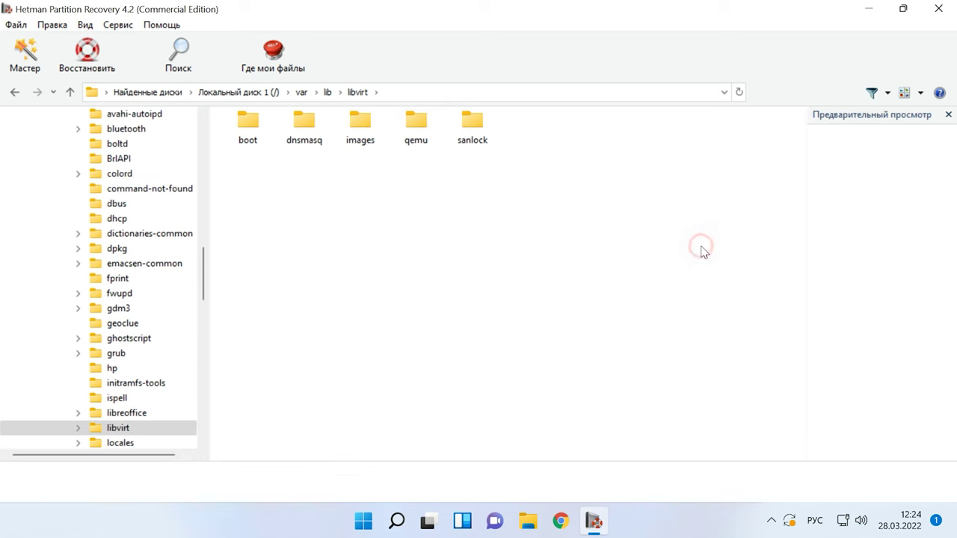
{"action": "double_click", "coordinate": [361, 128]}
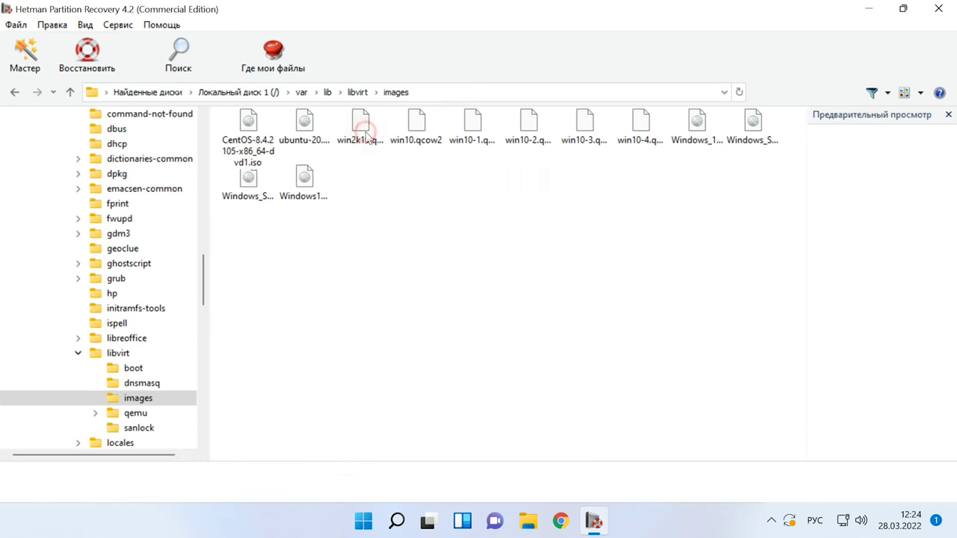
Highlight the six qcow2 disk images from win2k19 to win10-4 and show the images folder's full path.
{"action": "left_click_drag", "start_coordinate": [365, 157], "coordinate": [625, 144]}
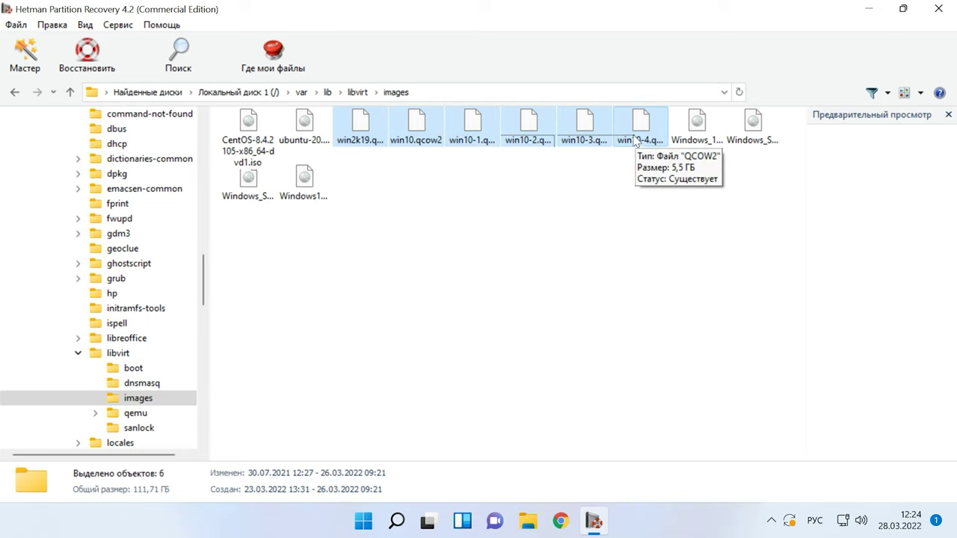
{"action": "left_click", "coordinate": [440, 92]}
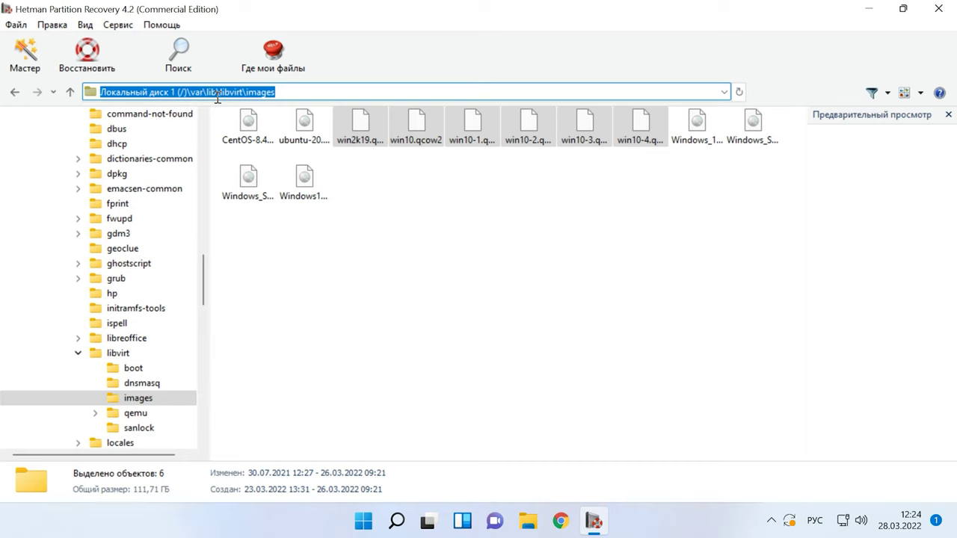
{"action": "left_click", "coordinate": [434, 158]}
Recover win10-2, win10-3 and win10-4.qcow2 to the hard disk in C:\Восстановленные файлы\, keeping the default save options.
{"action": "left_click_drag", "start_coordinate": [659, 167], "coordinate": [523, 129]}
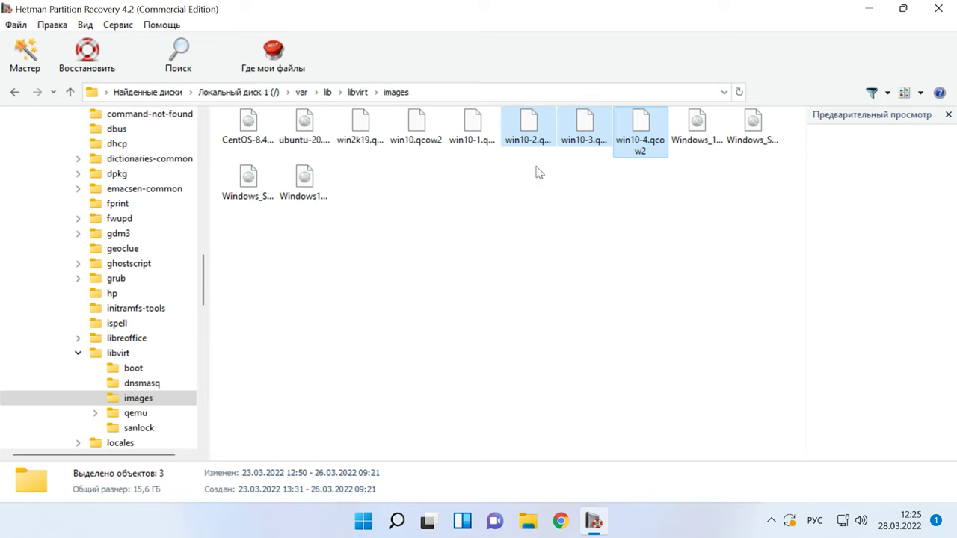
{"action": "left_click", "coordinate": [86, 66]}
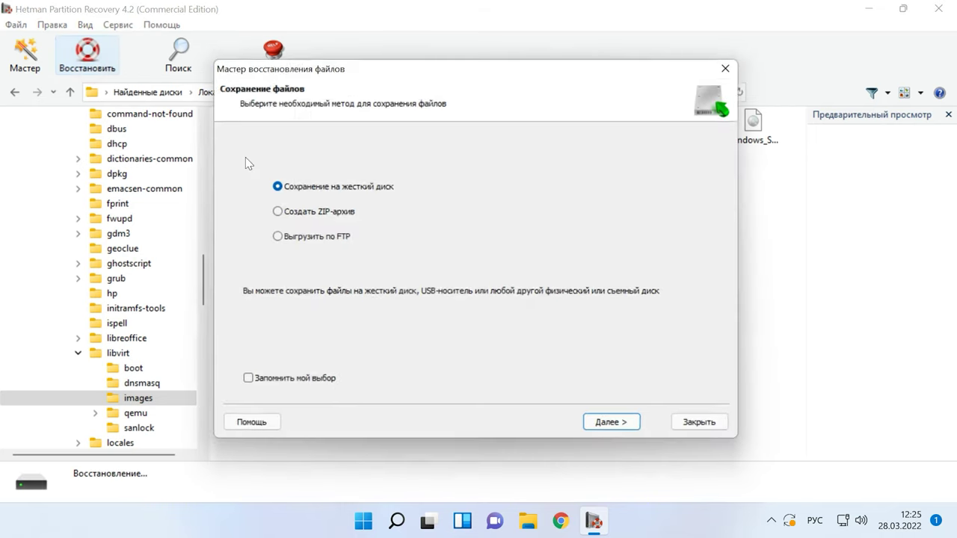
{"action": "left_click", "coordinate": [632, 427]}
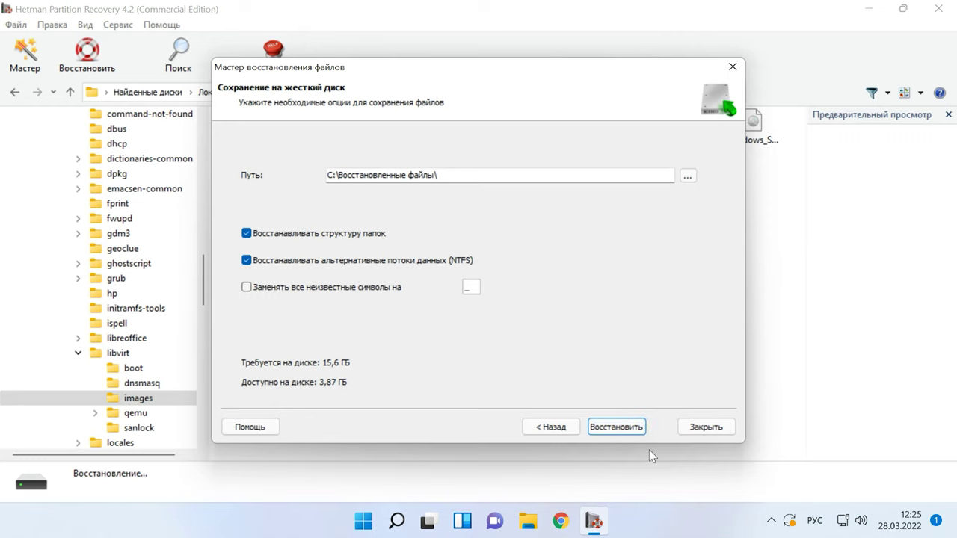
{"action": "left_click", "coordinate": [630, 435]}
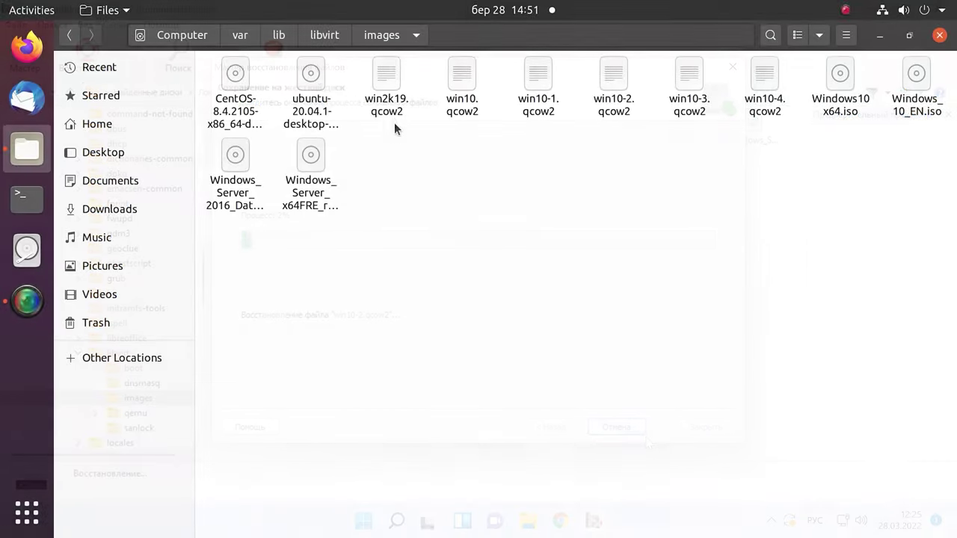
Switch to the Ubuntu Files window and examine the qcow2 images in /var/lib/libvirt/images, including win10 through win10-4.
{"action": "left_click_drag", "start_coordinate": [389, 127], "coordinate": [804, 113]}
{"action": "left_click", "coordinate": [572, 139]}
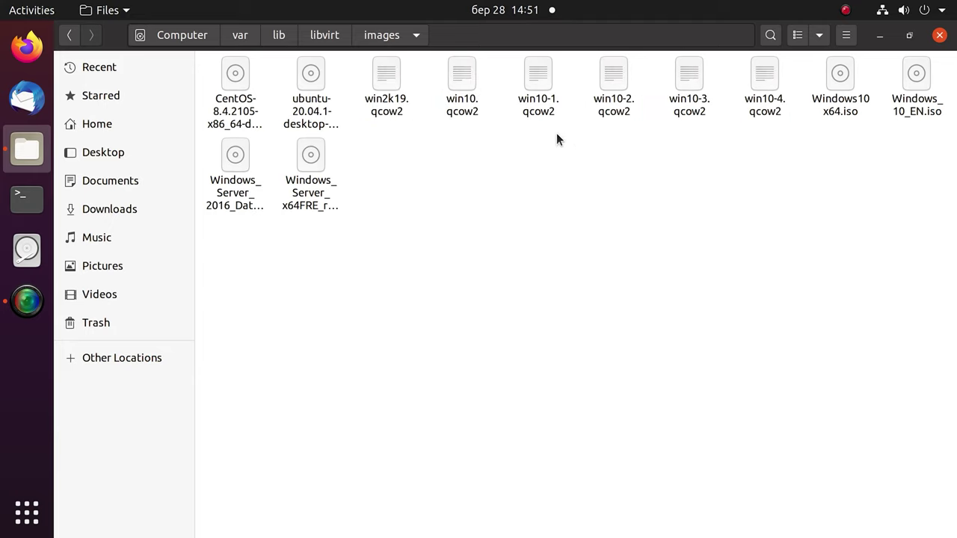
{"action": "left_click", "coordinate": [465, 107]}
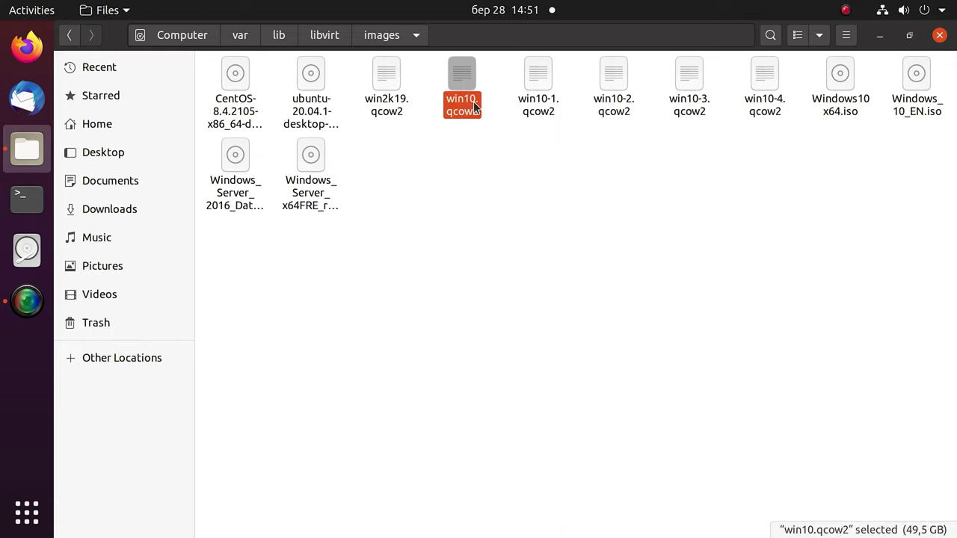
{"action": "left_click", "coordinate": [531, 107]}
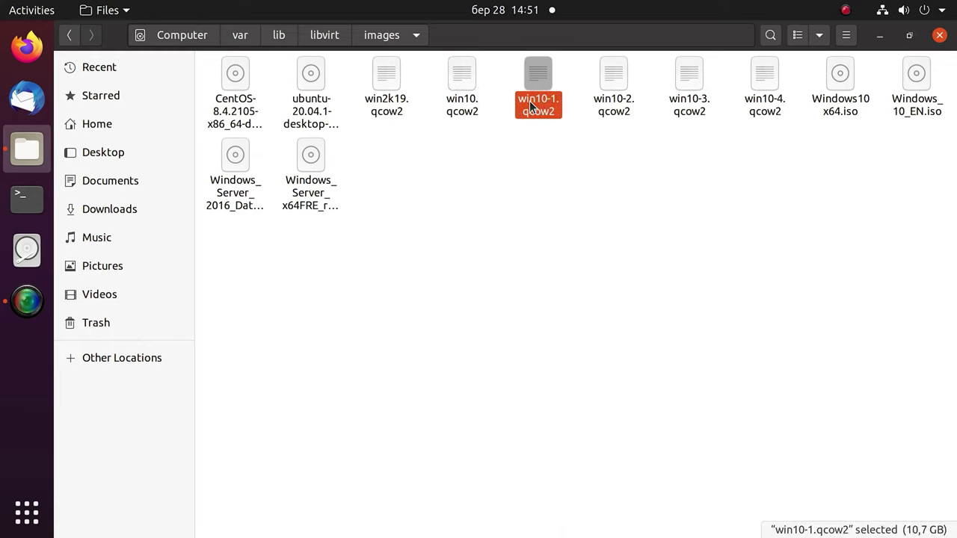
{"action": "left_click", "coordinate": [604, 100]}
{"action": "left_click", "coordinate": [704, 99]}
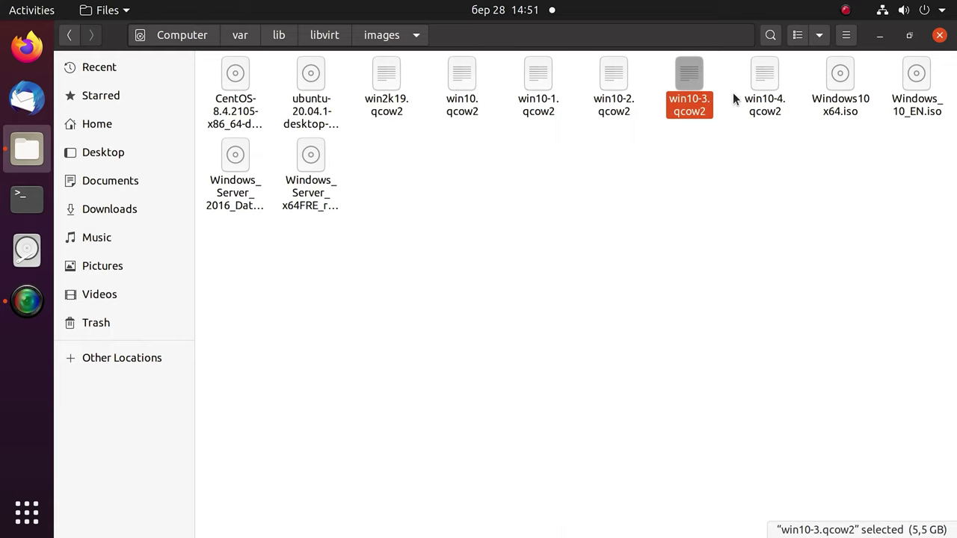
{"action": "left_click", "coordinate": [762, 99]}
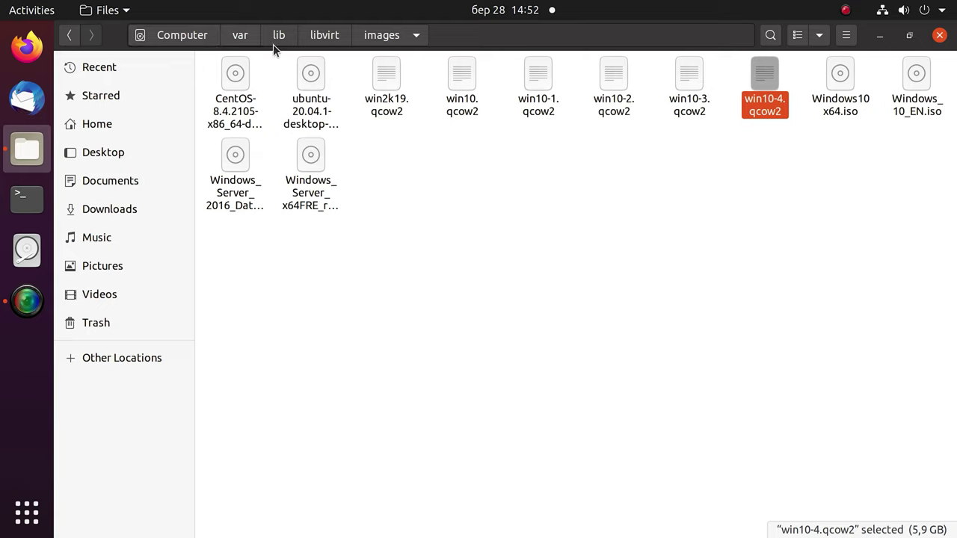
{"action": "left_click", "coordinate": [416, 37]}
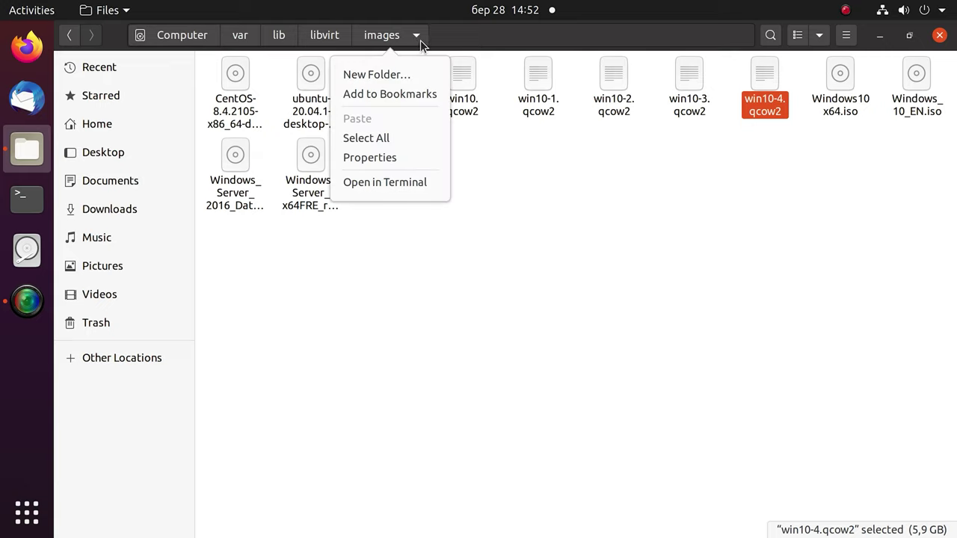
{"action": "left_click", "coordinate": [431, 46]}
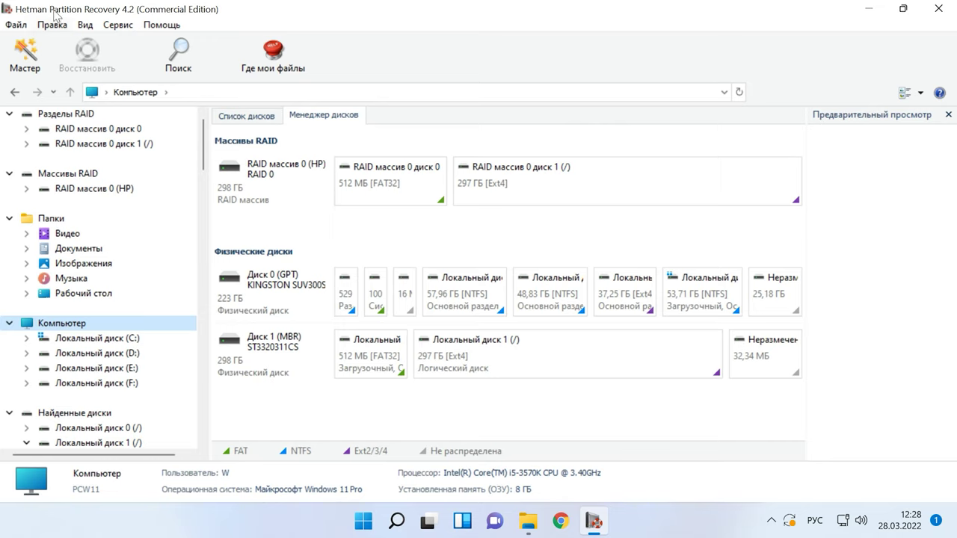
Switch to Hetman Partition Recovery and start mounting a disk, choosing the QEMU image type and the Win10_test folder as source.
{"action": "left_click", "coordinate": [121, 27]}
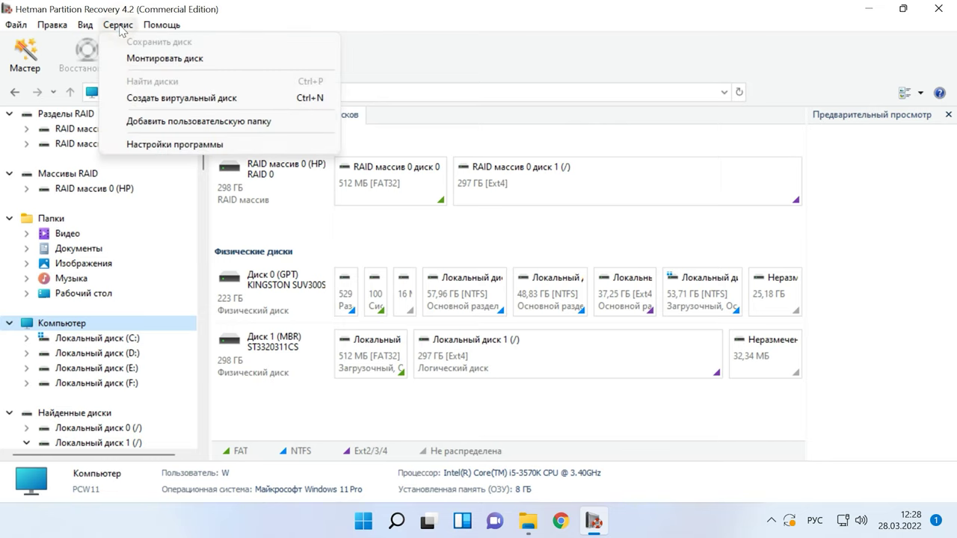
{"action": "left_click", "coordinate": [178, 66]}
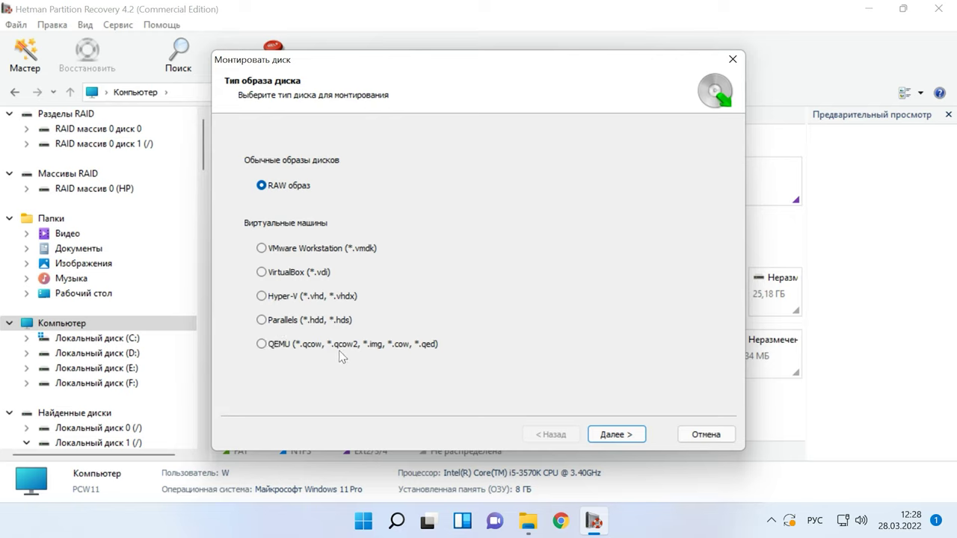
{"action": "left_click", "coordinate": [261, 345]}
{"action": "left_click", "coordinate": [616, 435]}
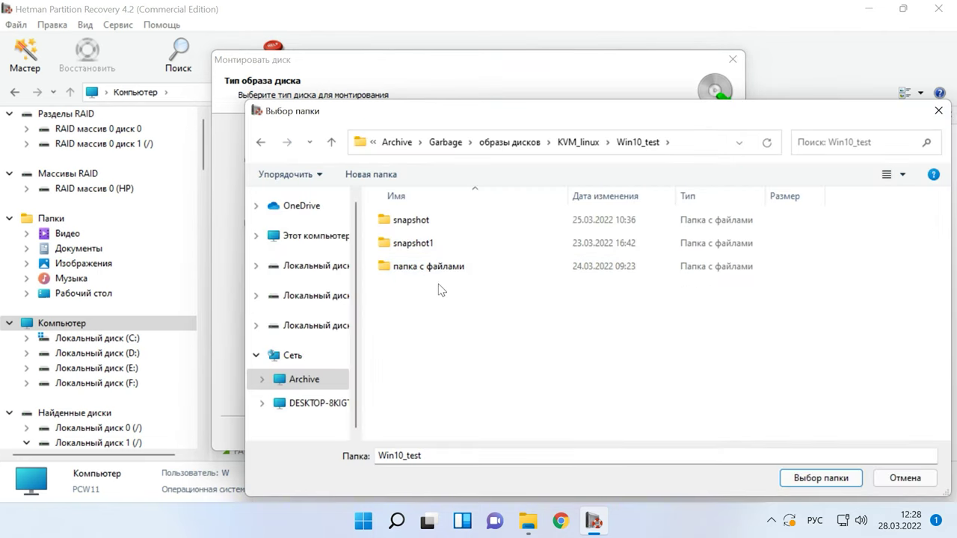
{"action": "left_click", "coordinate": [637, 148]}
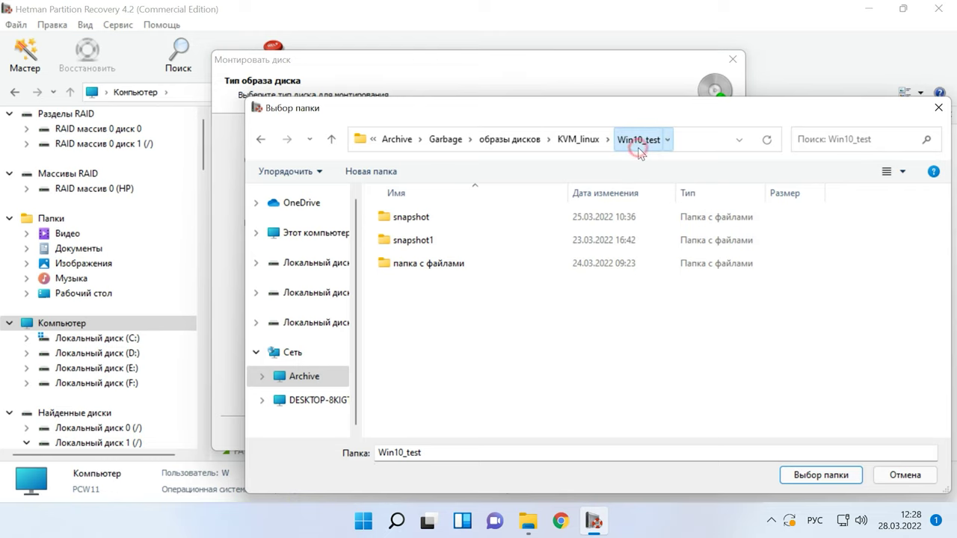
{"action": "left_click", "coordinate": [842, 471]}
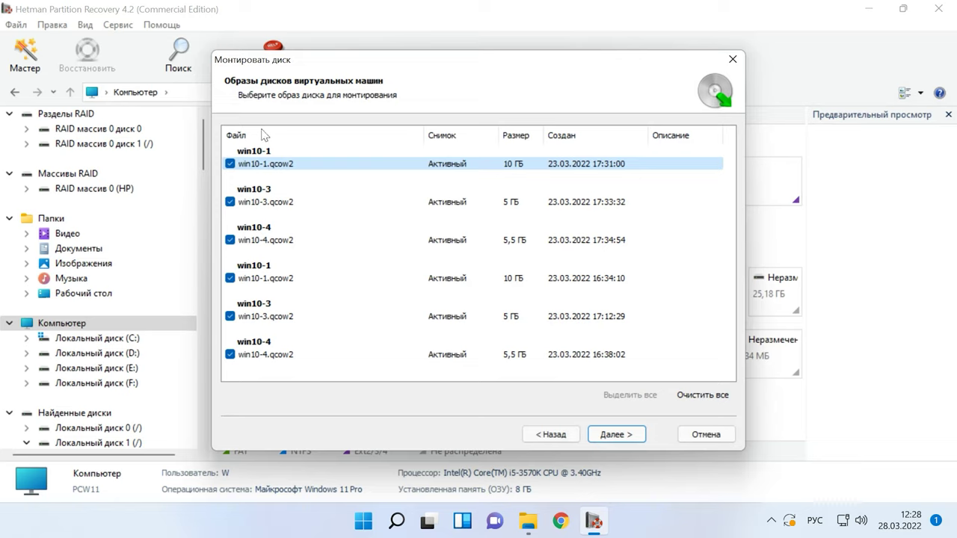
Mount only the win10-3.qcow2 image created 23.03.2022 17:33:32, excluding all other images in the list.
{"action": "left_click", "coordinate": [229, 164]}
{"action": "left_click", "coordinate": [230, 240]}
{"action": "left_click", "coordinate": [229, 278]}
{"action": "left_click", "coordinate": [229, 316]}
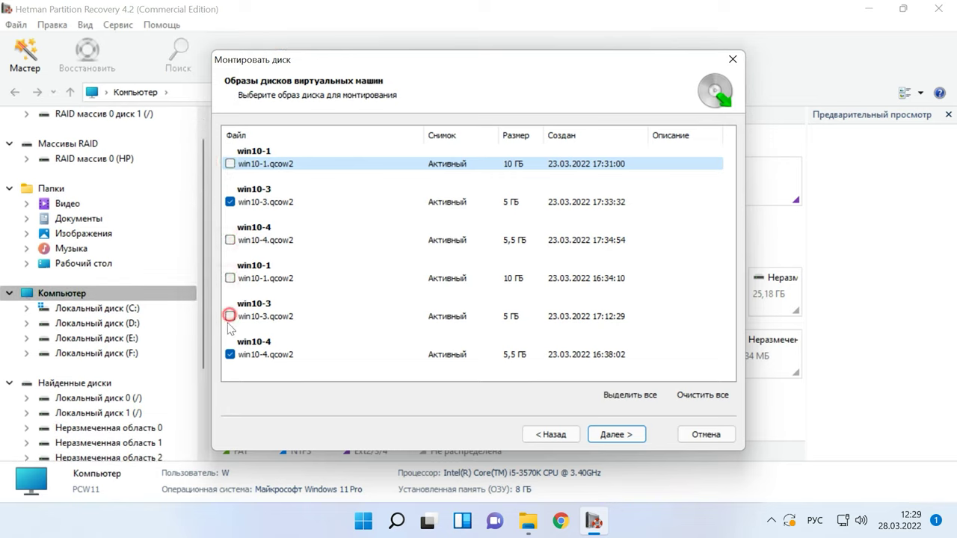
{"action": "left_click", "coordinate": [230, 354]}
{"action": "left_click", "coordinate": [625, 437]}
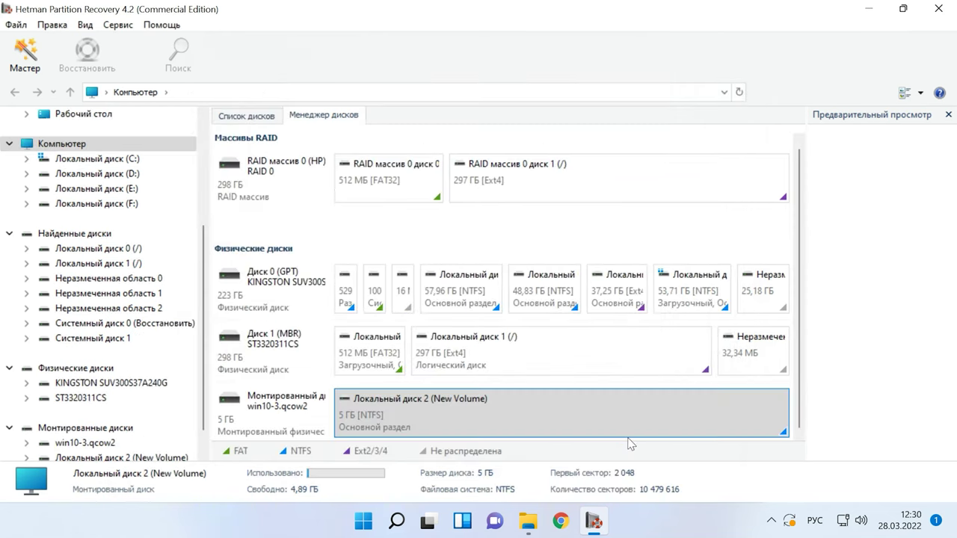
Open Локальный диск 2 (New Volume) on the mounted win10-3.qcow2 disk and analyse it with Быстрое сканирование.
{"action": "left_click", "coordinate": [254, 421]}
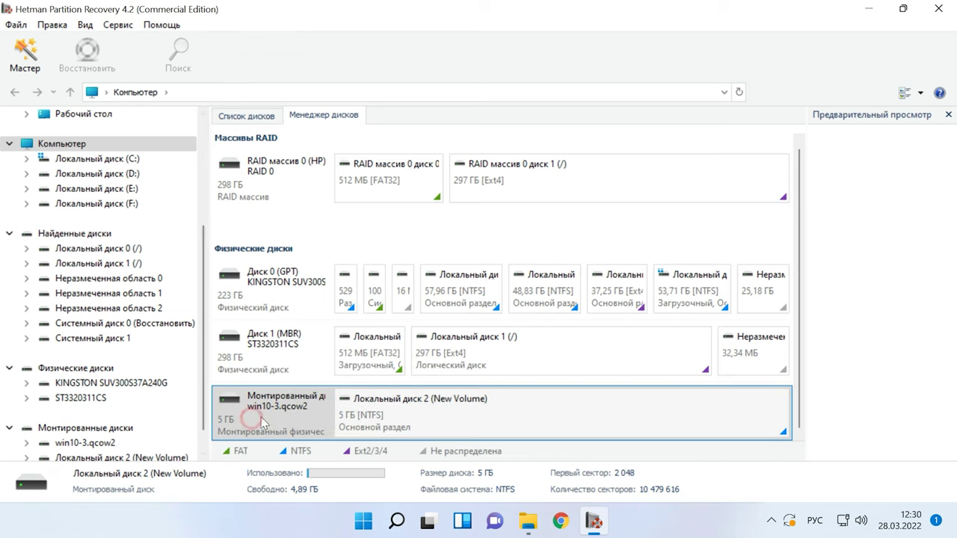
{"action": "left_click", "coordinate": [454, 410]}
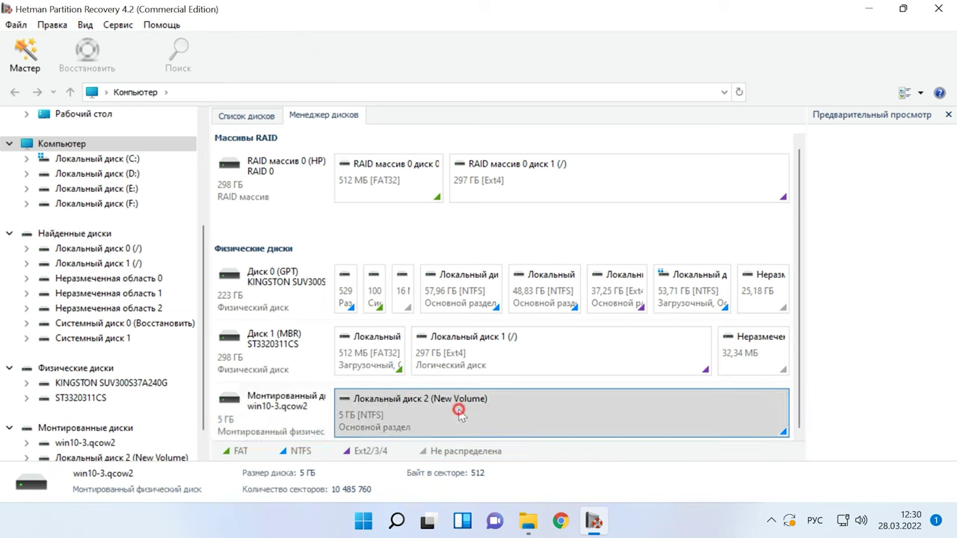
{"action": "right_click", "coordinate": [511, 414]}
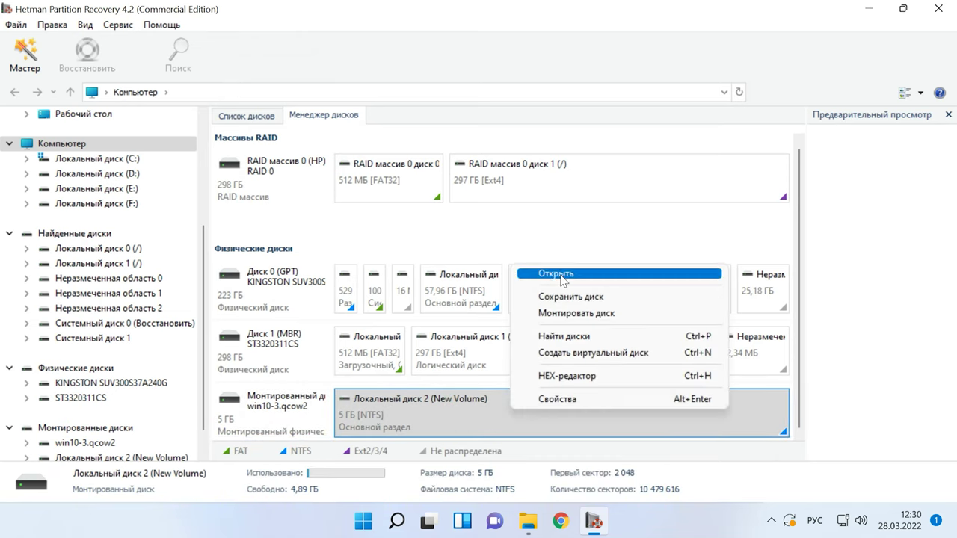
{"action": "left_click", "coordinate": [567, 274]}
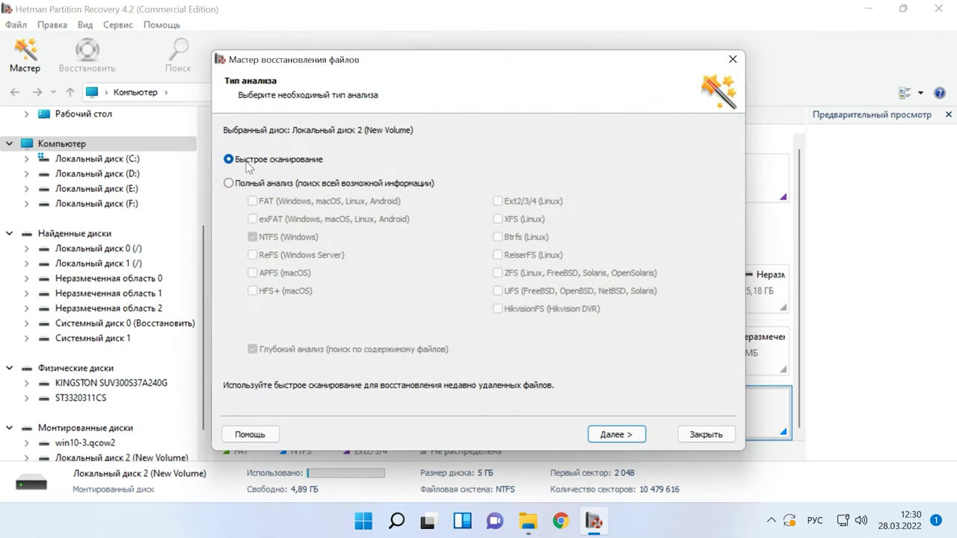
{"action": "left_click", "coordinate": [627, 440]}
{"action": "left_click", "coordinate": [620, 436]}
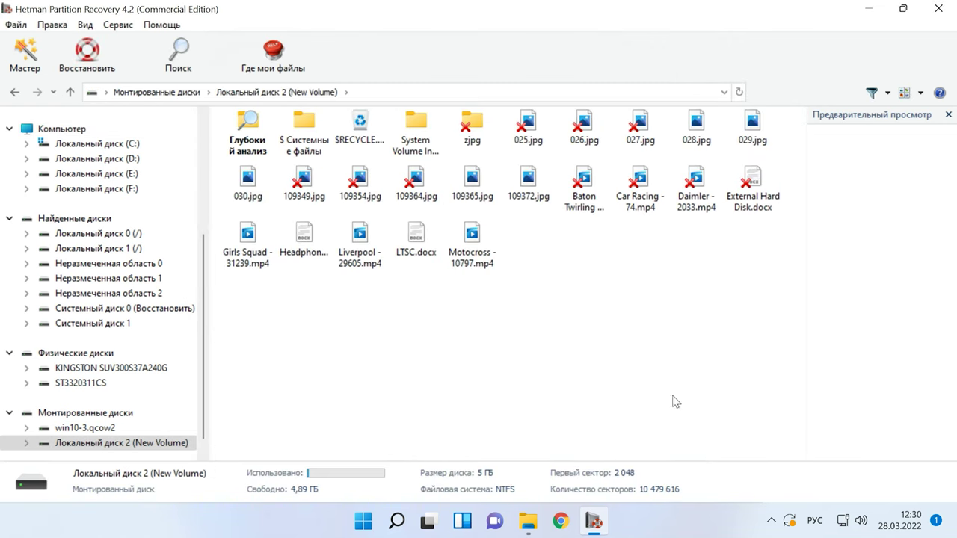
Display the scanned volume's files as large thumbnails and look through them.
{"action": "left_click", "coordinate": [920, 92]}
{"action": "left_click", "coordinate": [882, 112]}
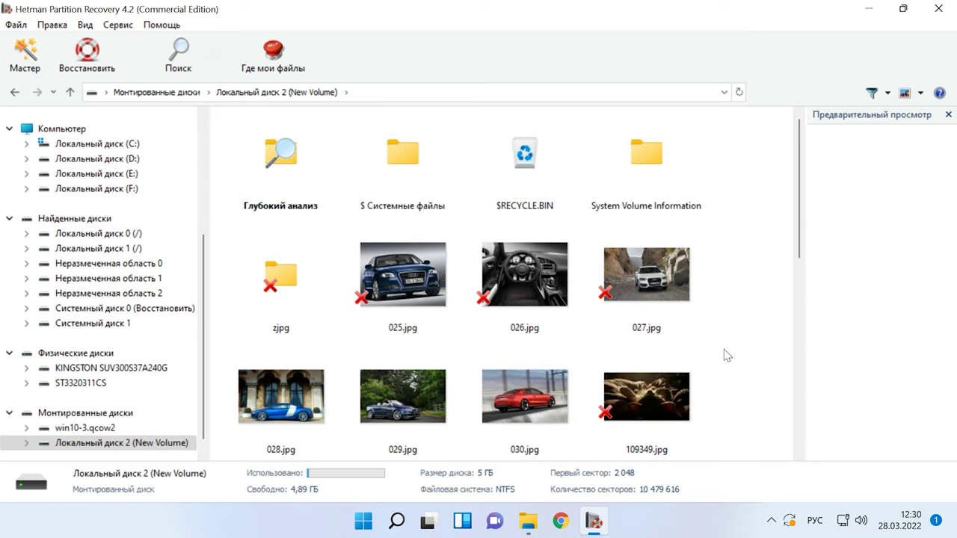
{"action": "scroll", "coordinate": [725, 355], "scroll_direction": "down", "scroll_amount": 5}
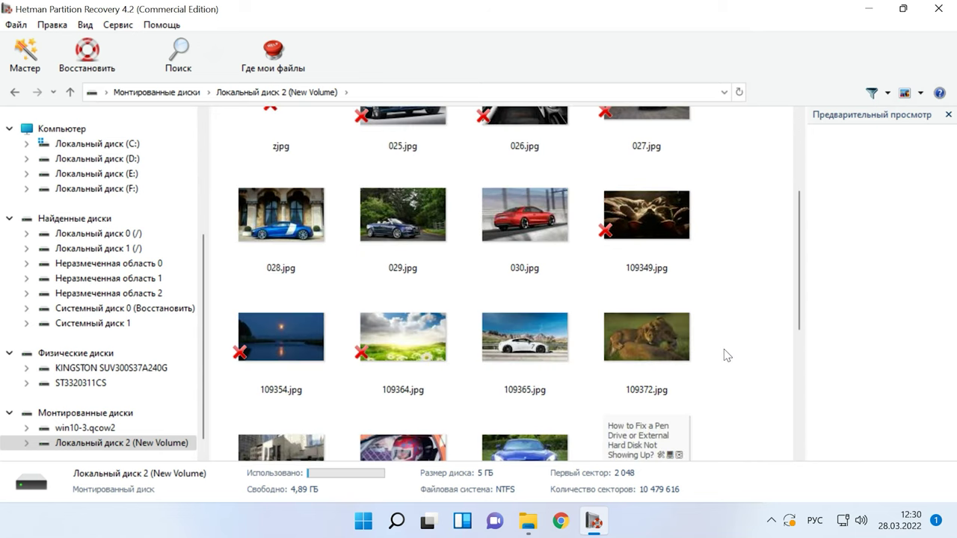
{"action": "scroll", "coordinate": [726, 355], "scroll_direction": "up", "scroll_amount": 5}
Preview the deleted photo 025.jpg and view the volume's file search options without running a search.
{"action": "left_click", "coordinate": [423, 305]}
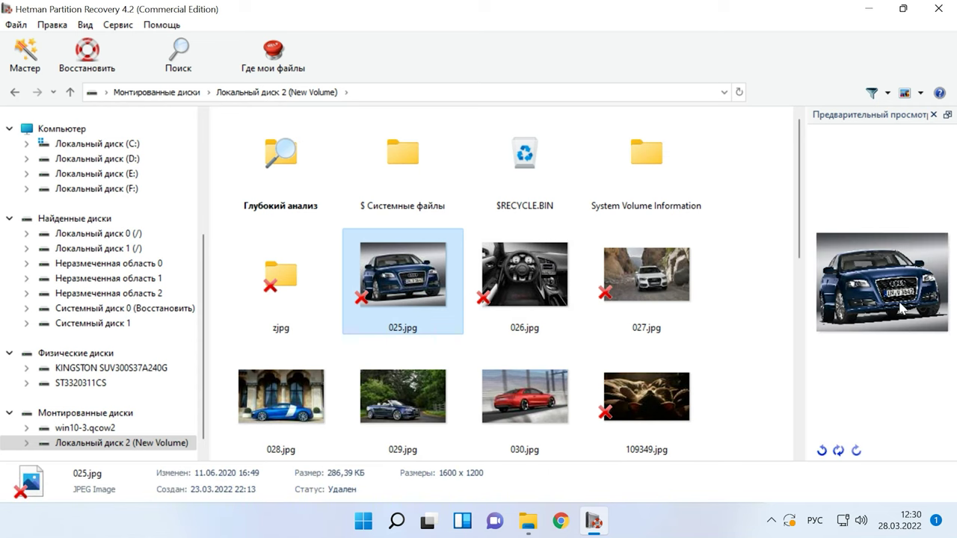
{"action": "left_click", "coordinate": [178, 58]}
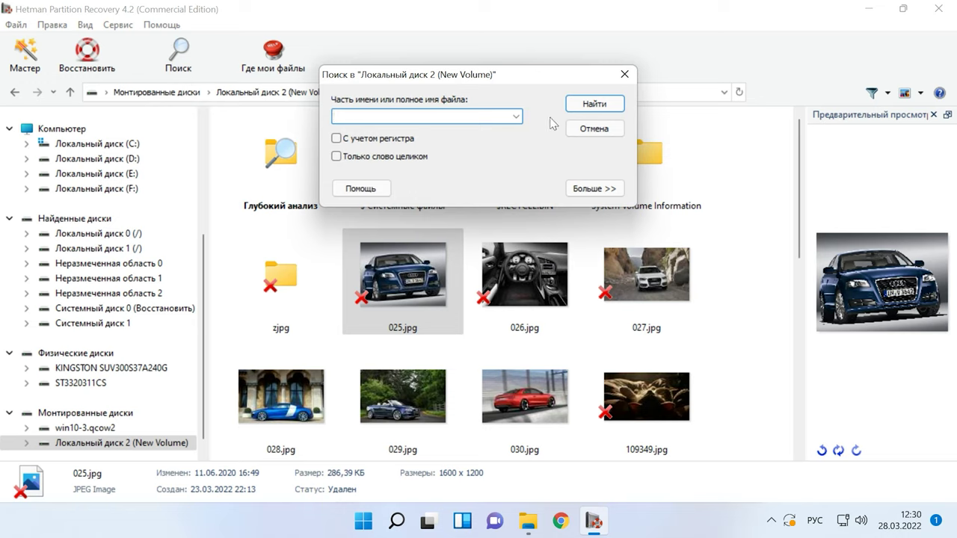
{"action": "left_click", "coordinate": [625, 74]}
Examine the photos in the deleted zjpg folder and the remaining videos and documents in the volume's root.
{"action": "double_click", "coordinate": [303, 278]}
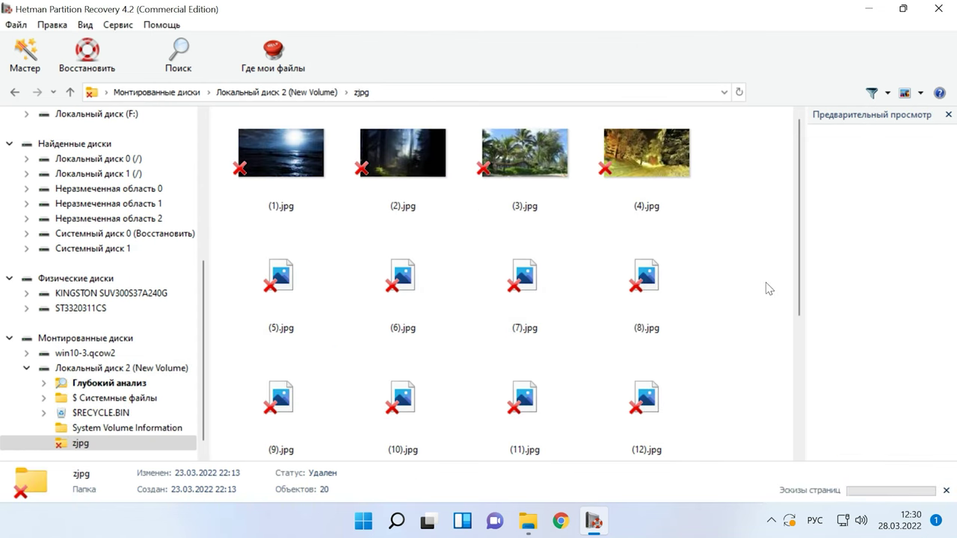
{"action": "mouse_move", "coordinate": [802, 271]}
{"action": "left_mouse_down"}
{"action": "mouse_move", "coordinate": [799, 384]}
{"action": "mouse_move", "coordinate": [795, 257]}
{"action": "left_mouse_up"}
{"action": "left_click", "coordinate": [70, 92]}
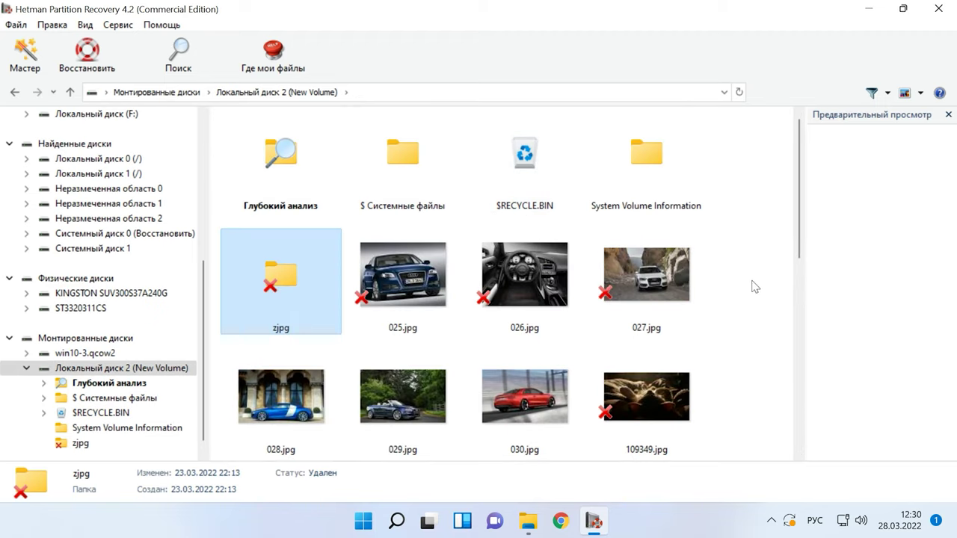
{"action": "scroll", "coordinate": [771, 296], "scroll_direction": "down", "scroll_amount": 10}
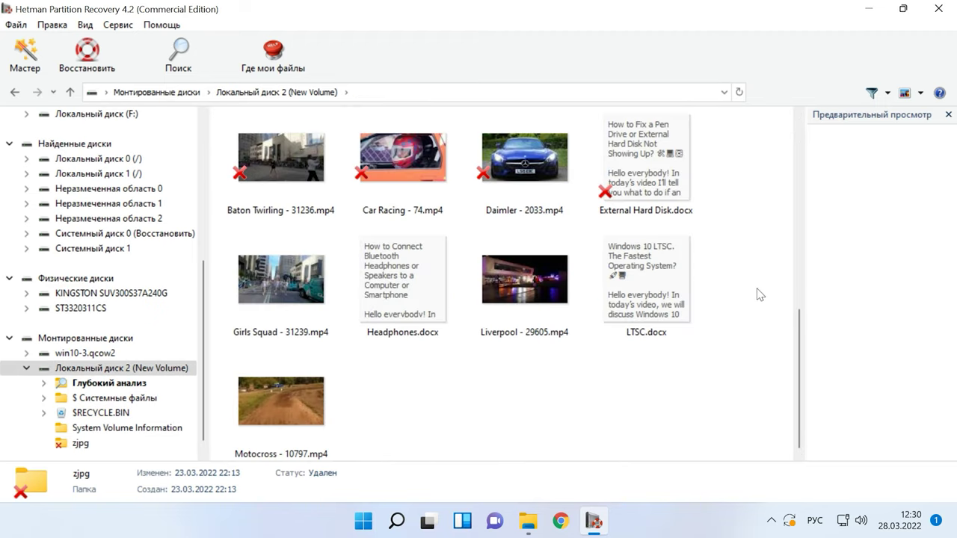
Play the preview of the deleted video Daimler - 2033.mp4 and select the document LTSC.docx for viewing.
{"action": "left_click", "coordinate": [533, 170]}
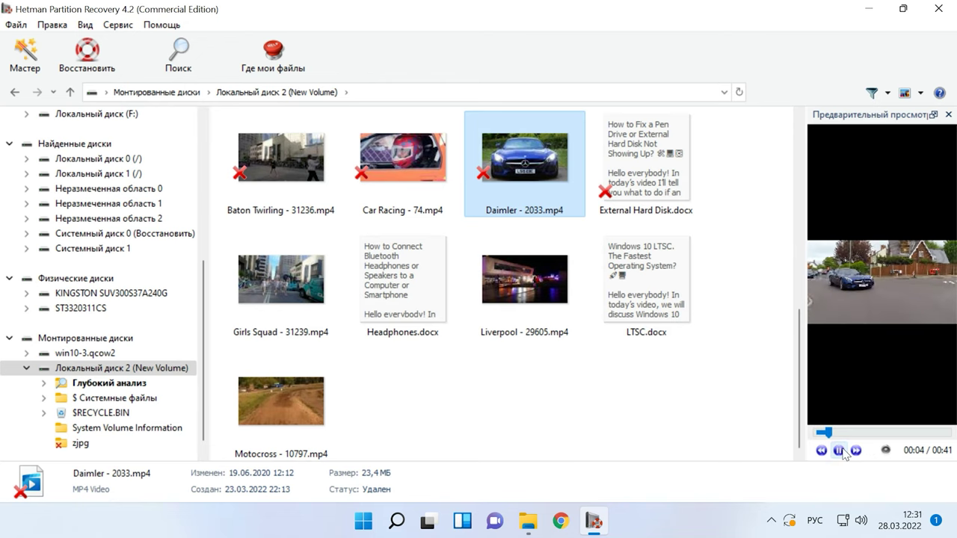
{"action": "left_click", "coordinate": [660, 302]}
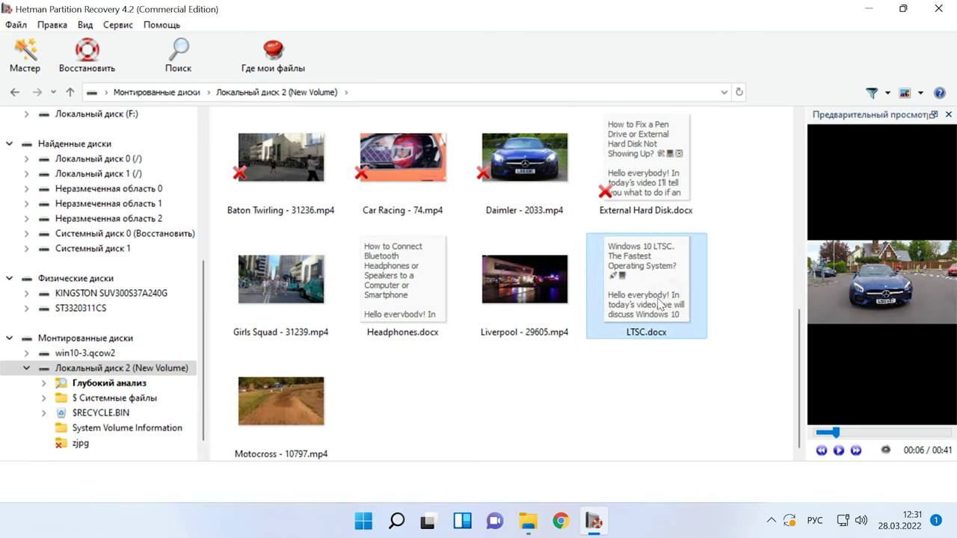
Recover the deleted zjpg folder and photos 025.jpg, 026.jpg and 027.jpg to the hard disk in C:\Восстановленные файлы\.
{"action": "scroll", "coordinate": [660, 302], "scroll_direction": "up", "scroll_amount": 3}
{"action": "scroll", "coordinate": [660, 302], "scroll_direction": "up", "scroll_amount": 2}
{"action": "left_click_drag", "start_coordinate": [760, 274], "coordinate": [256, 278]}
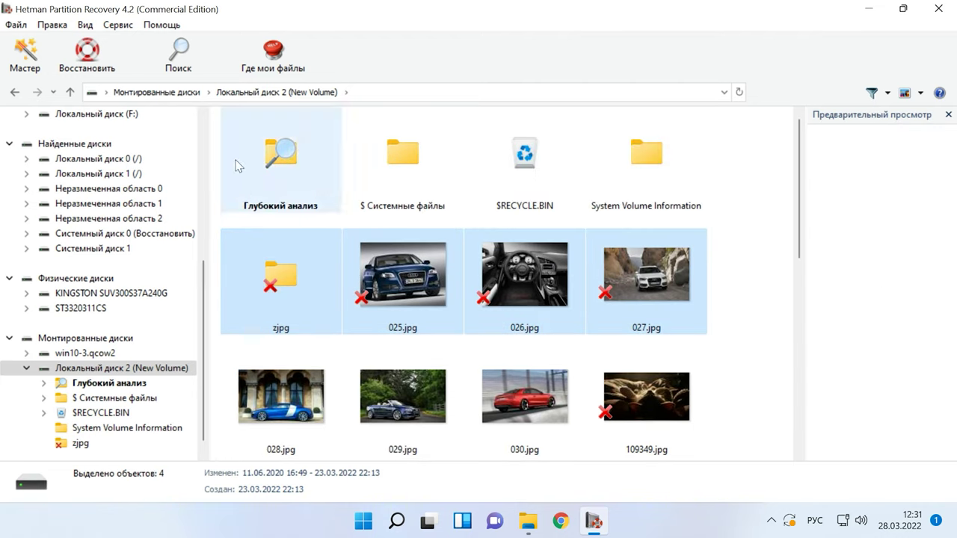
{"action": "left_click", "coordinate": [103, 72]}
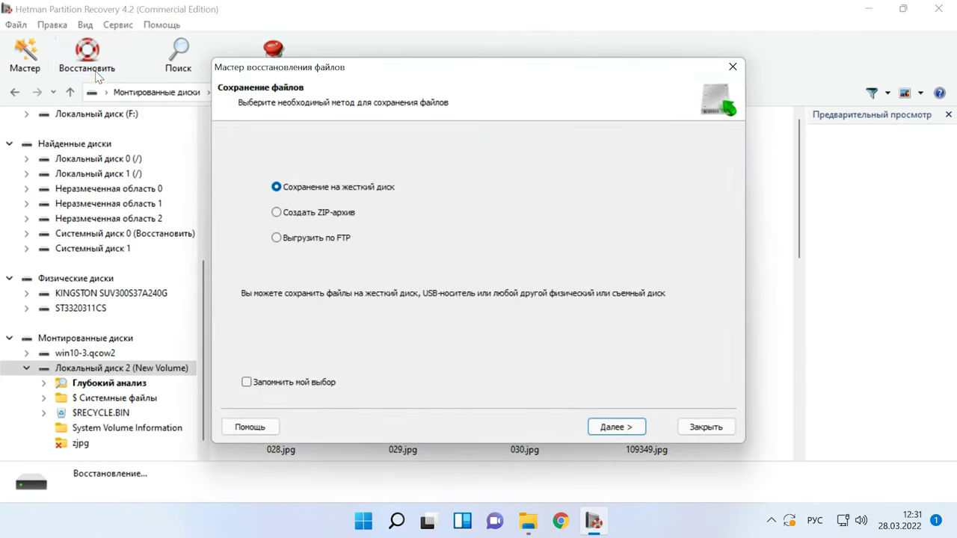
{"action": "left_click", "coordinate": [632, 430]}
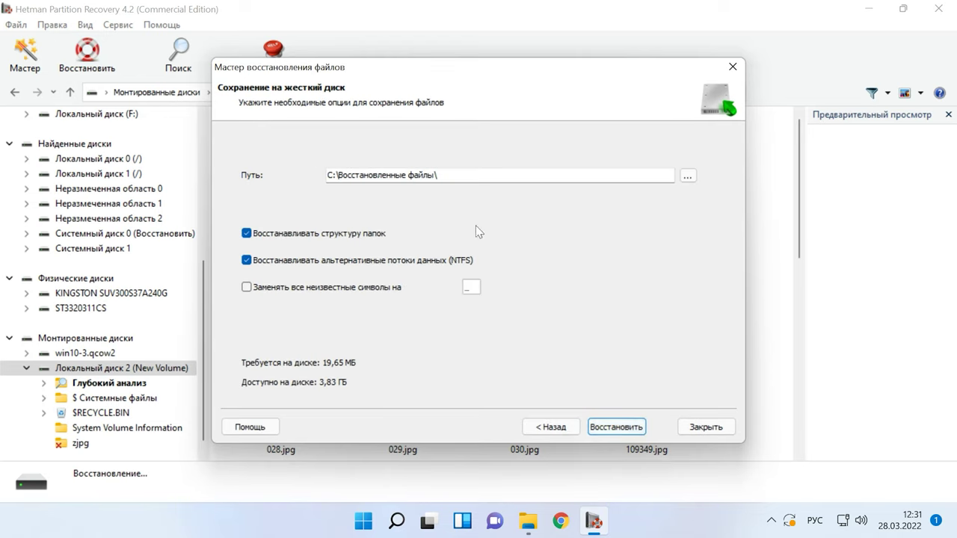
{"action": "left_click", "coordinate": [631, 432]}
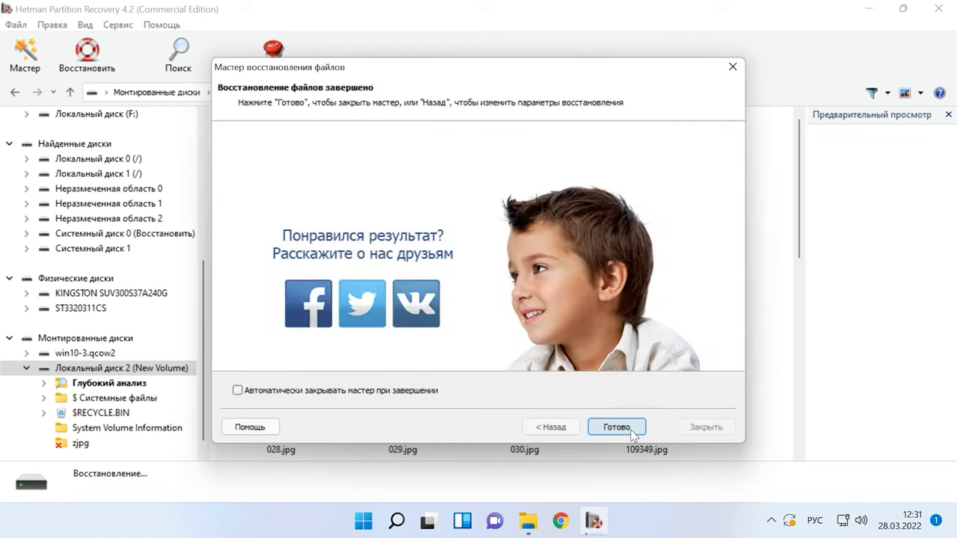
{"action": "left_click", "coordinate": [632, 430]}
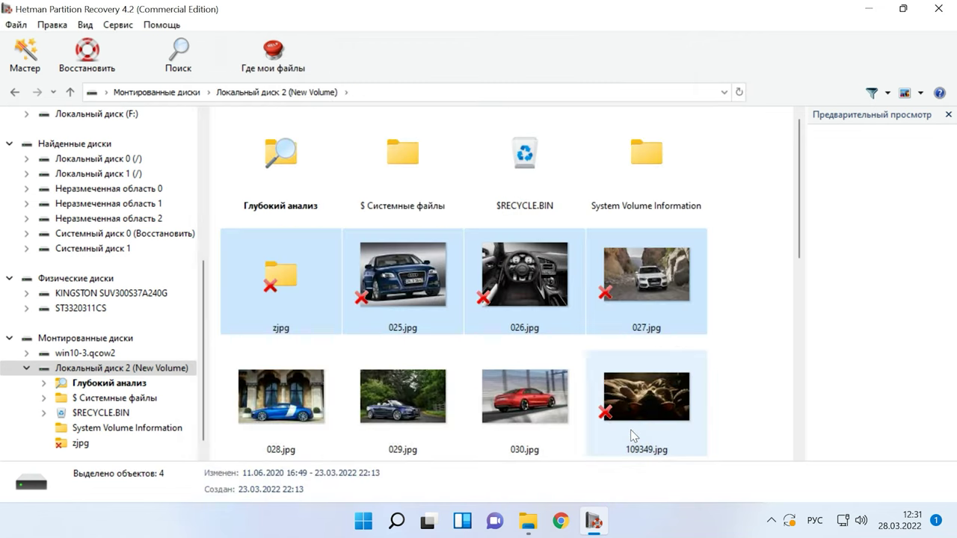
Switch to File Explorer and check the recovered files in C:\Восстановленные файлы, including the contents of the zjpg folder.
{"action": "left_click", "coordinate": [528, 523]}
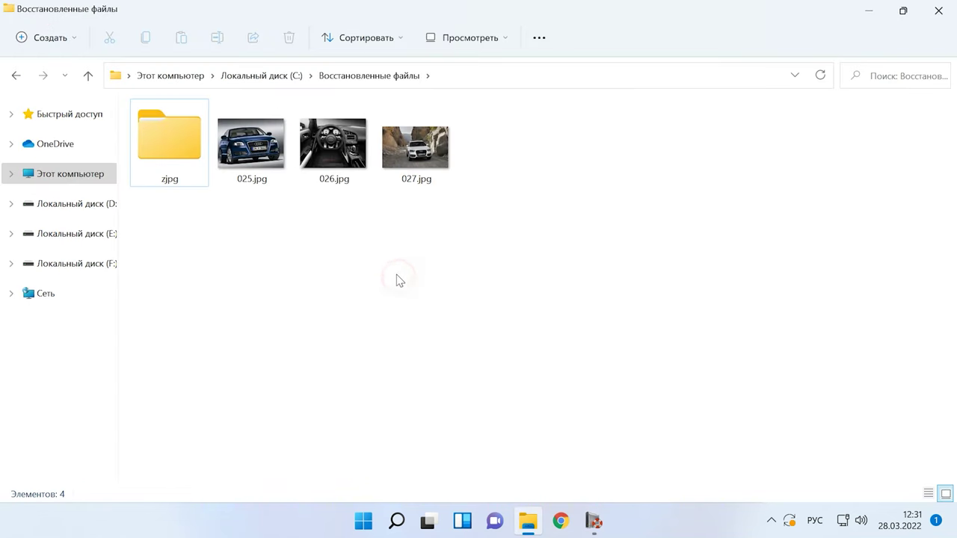
{"action": "left_click", "coordinate": [187, 153]}
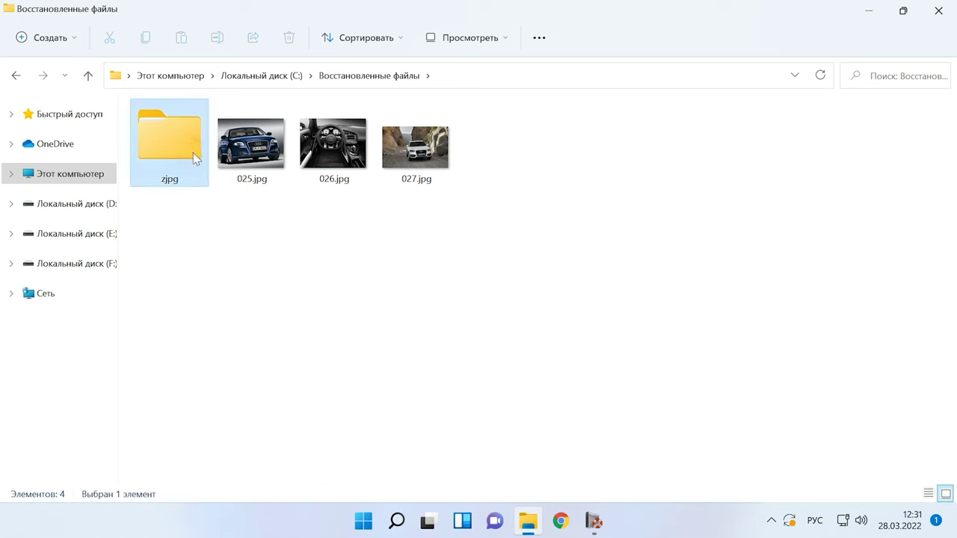
{"action": "double_click", "coordinate": [194, 152]}
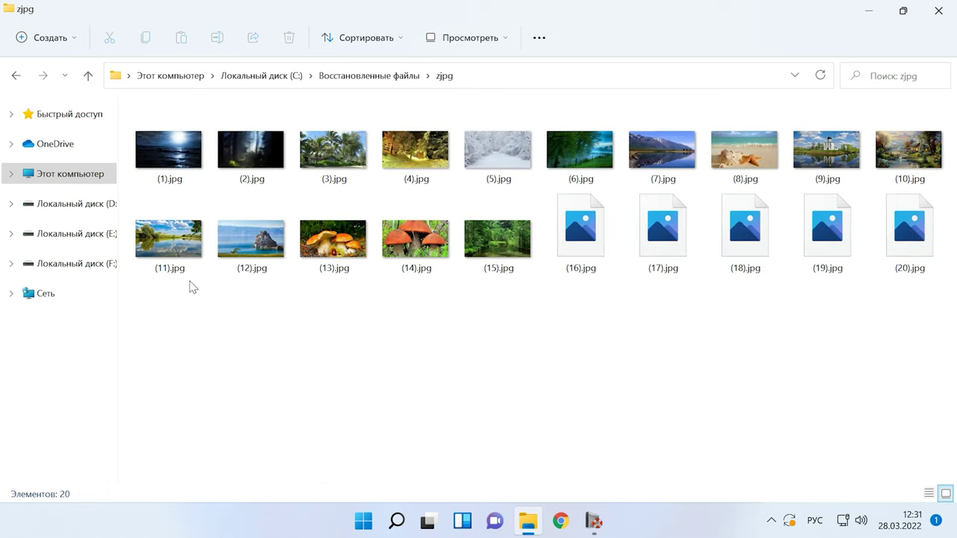
{"action": "left_click", "coordinate": [87, 76]}
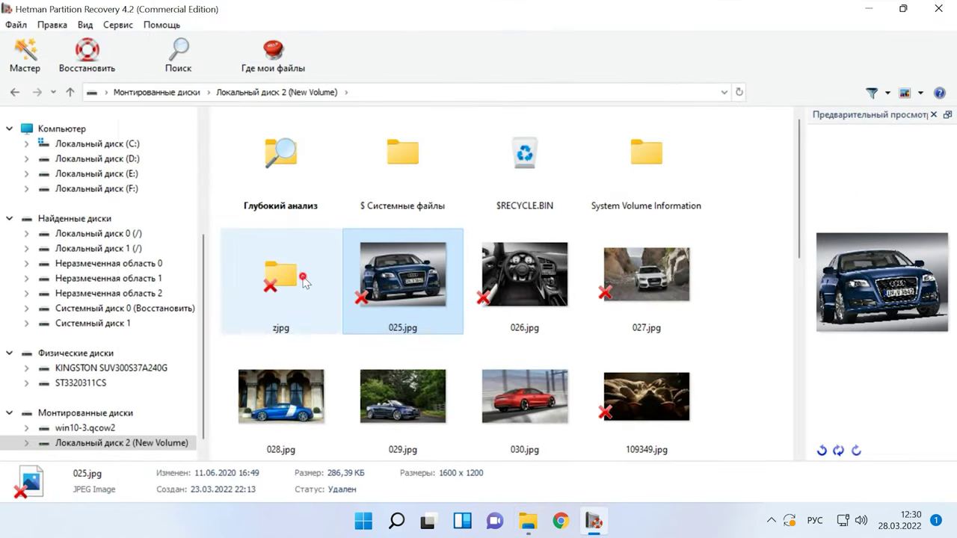
Switch back to Hetman Partition Recovery, look through the photos in the deleted zjpg folder and return to the volume's root.
{"action": "double_click", "coordinate": [305, 282]}
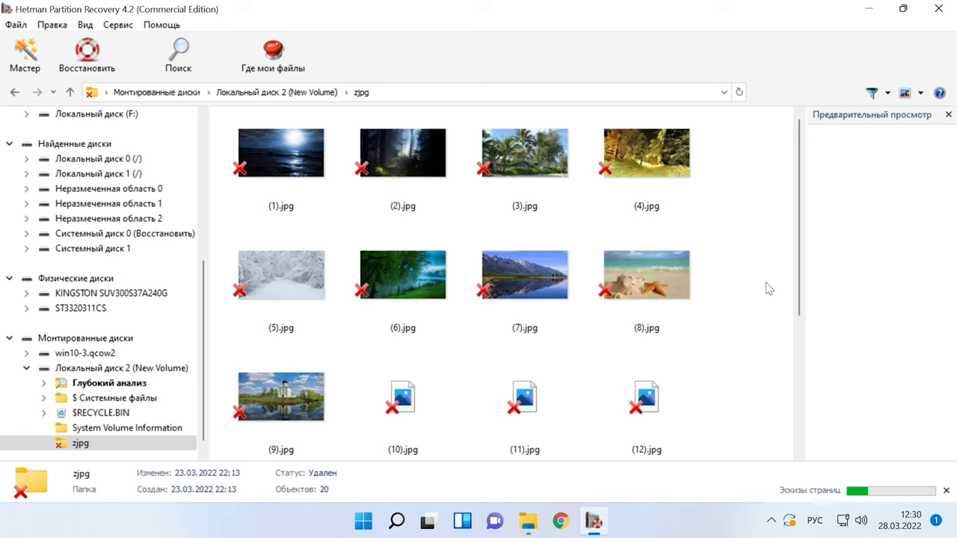
{"action": "left_click_drag", "start_coordinate": [794, 274], "coordinate": [795, 229]}
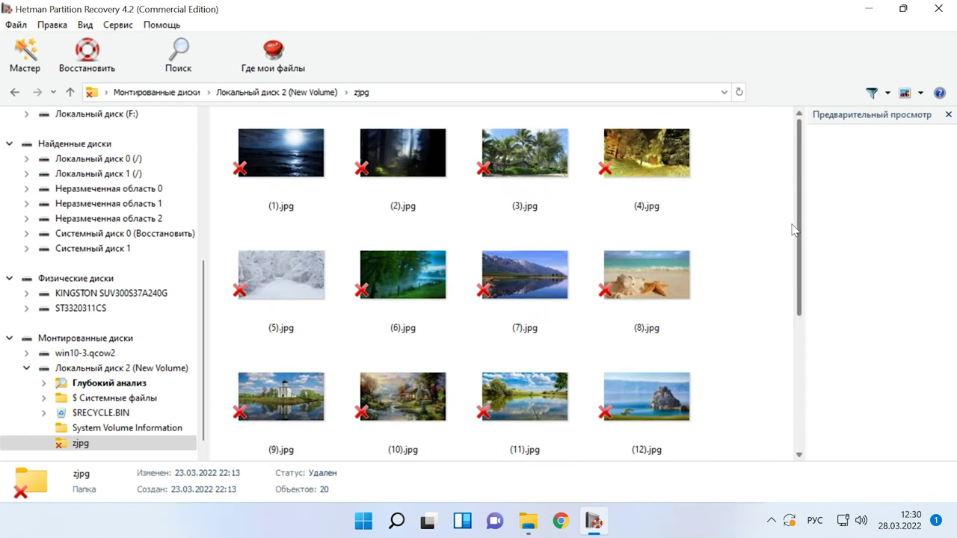
{"action": "left_click", "coordinate": [70, 92]}
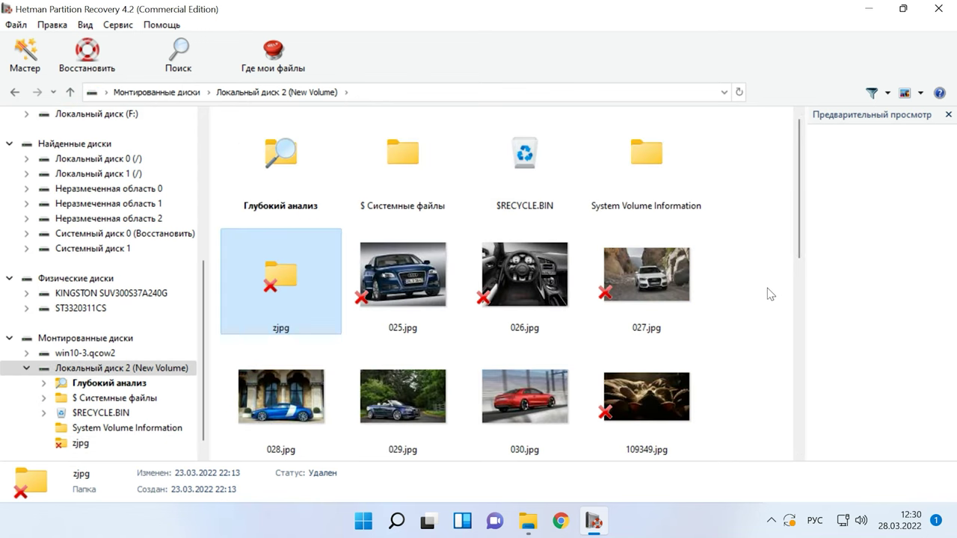
Play the deleted video Daimler - 2033.mp4 in the preview and view the text of LTSC.docx.
{"action": "scroll", "coordinate": [767, 288], "scroll_direction": "down", "scroll_amount": 6}
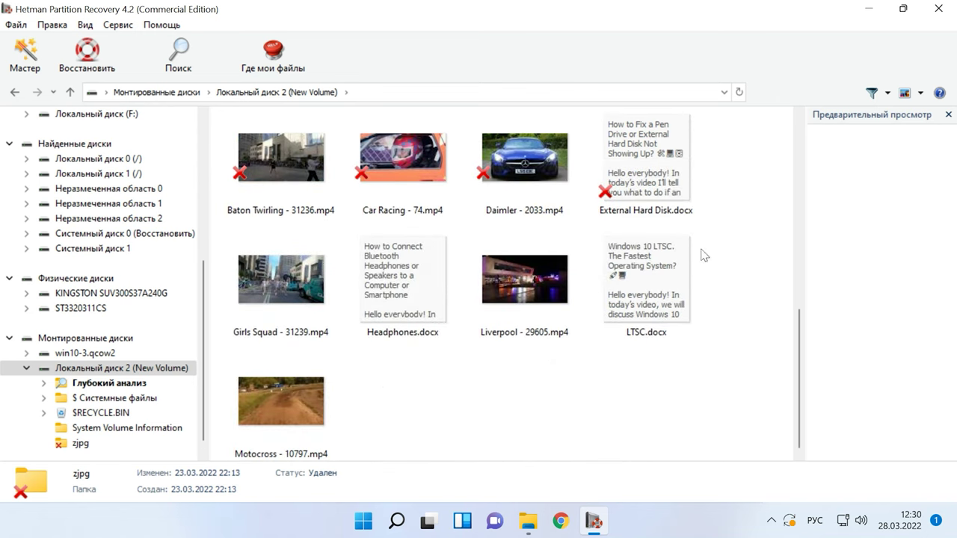
{"action": "left_click", "coordinate": [542, 170]}
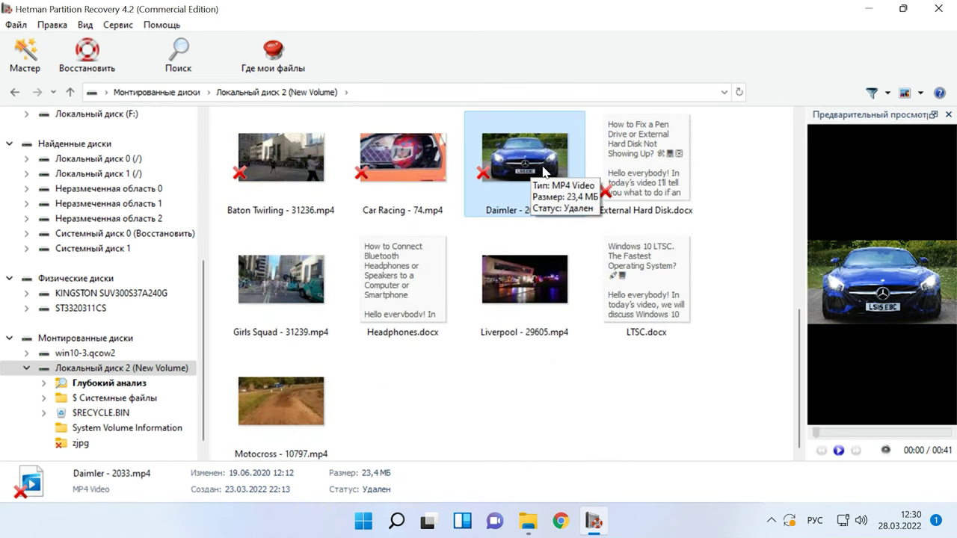
{"action": "left_click", "coordinate": [839, 451]}
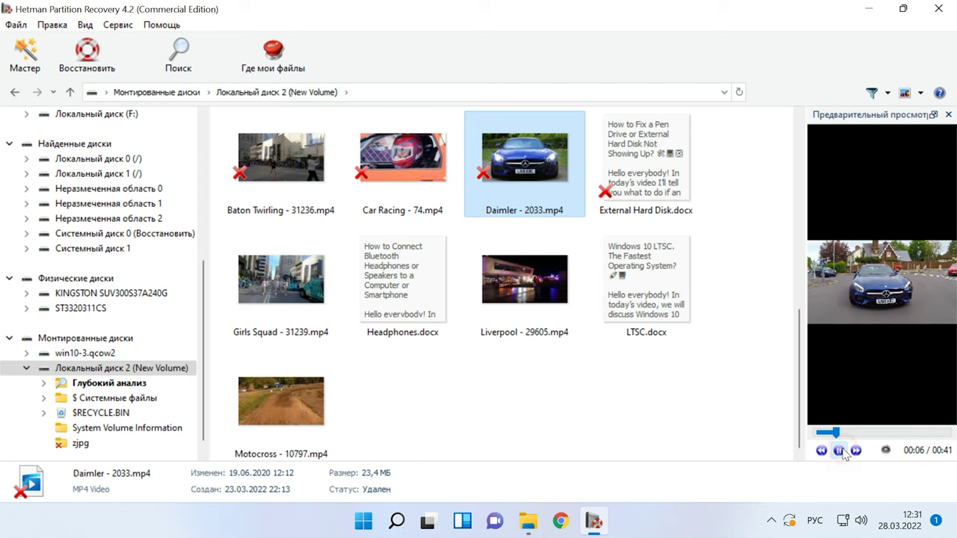
{"action": "left_click", "coordinate": [666, 297]}
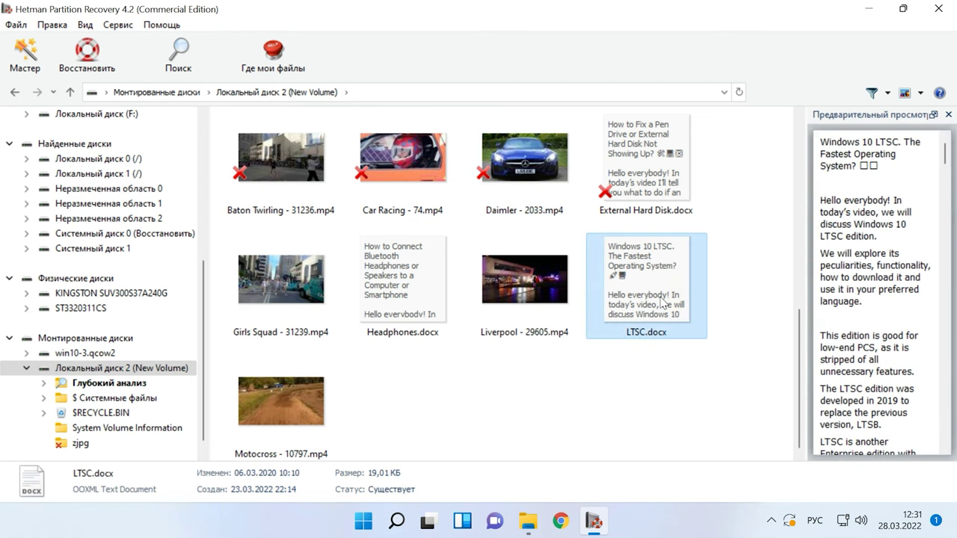
Start recovering the zjpg folder with photos 025.jpg, 026.jpg and 027.jpg, choosing to save to the hard disk.
{"action": "scroll", "coordinate": [659, 302], "scroll_direction": "up", "scroll_amount": 5}
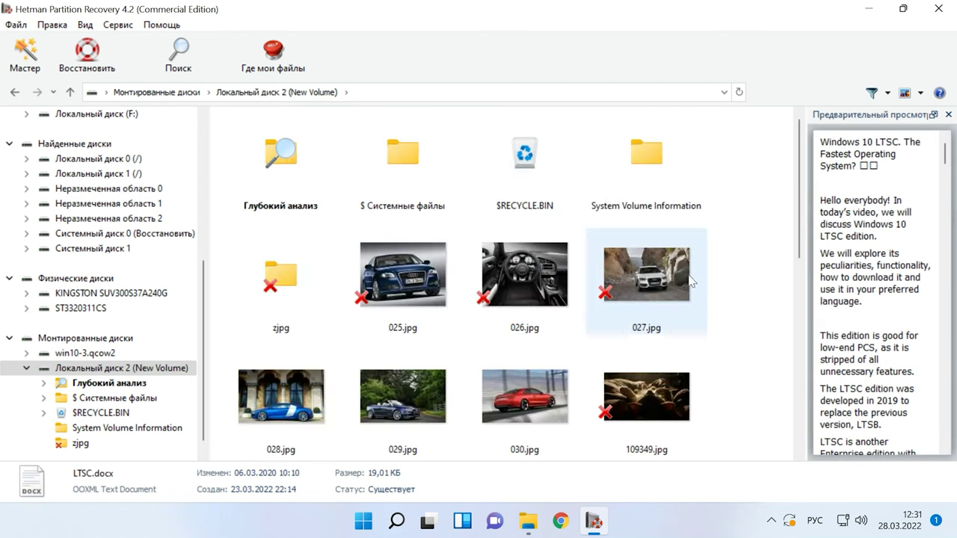
{"action": "left_click_drag", "start_coordinate": [276, 276], "coordinate": [262, 281]}
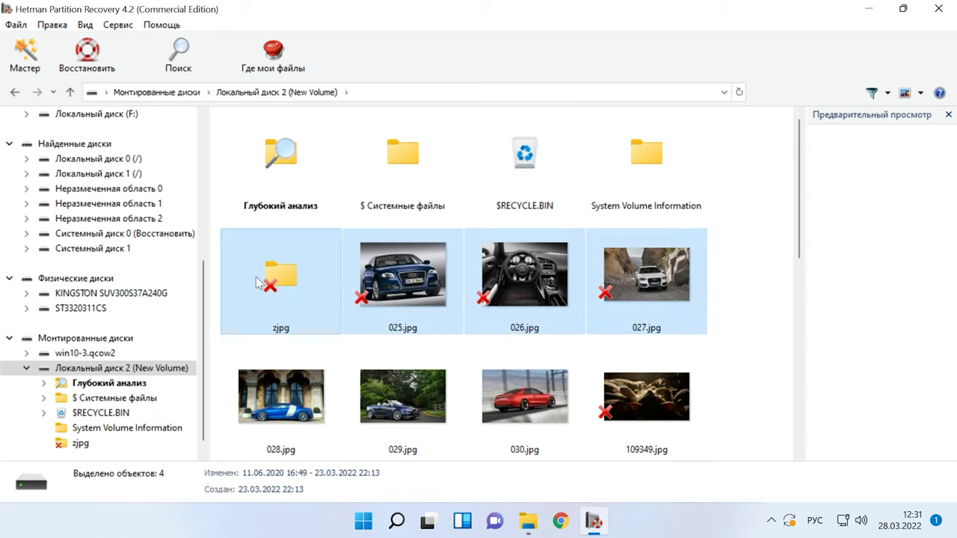
{"action": "left_click", "coordinate": [104, 71]}
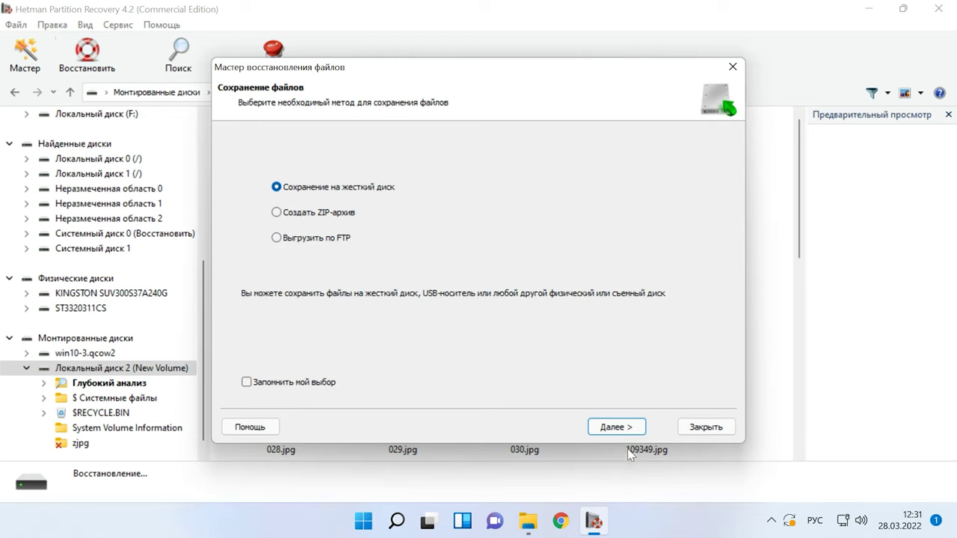
{"action": "left_click", "coordinate": [631, 432]}
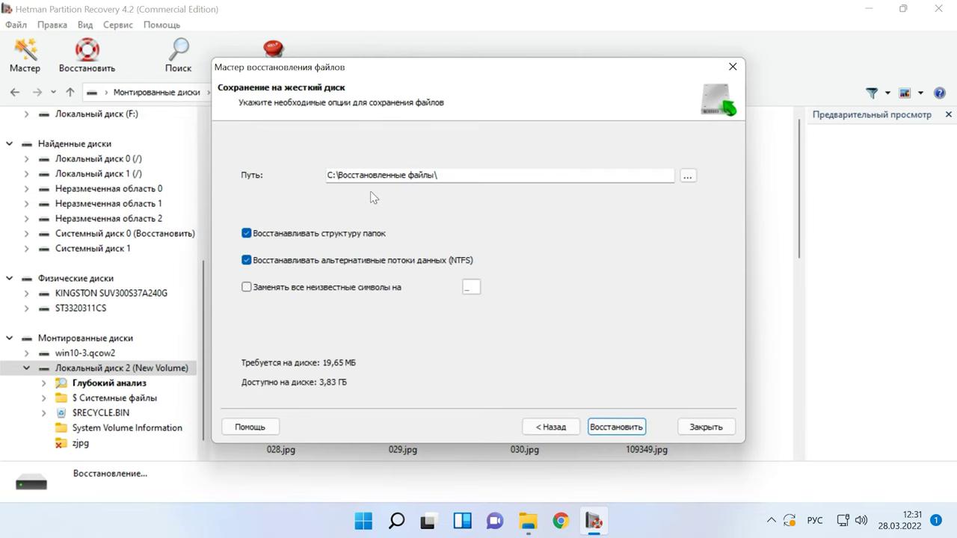